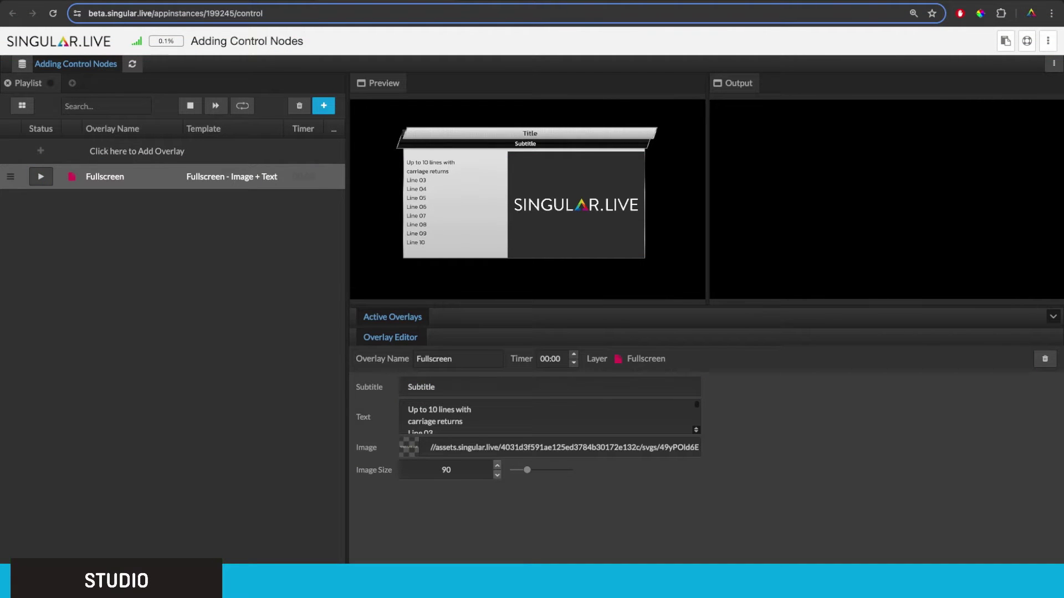
Play the Fullscreen overlay from the Playlist so it goes live in Output
click(41, 176)
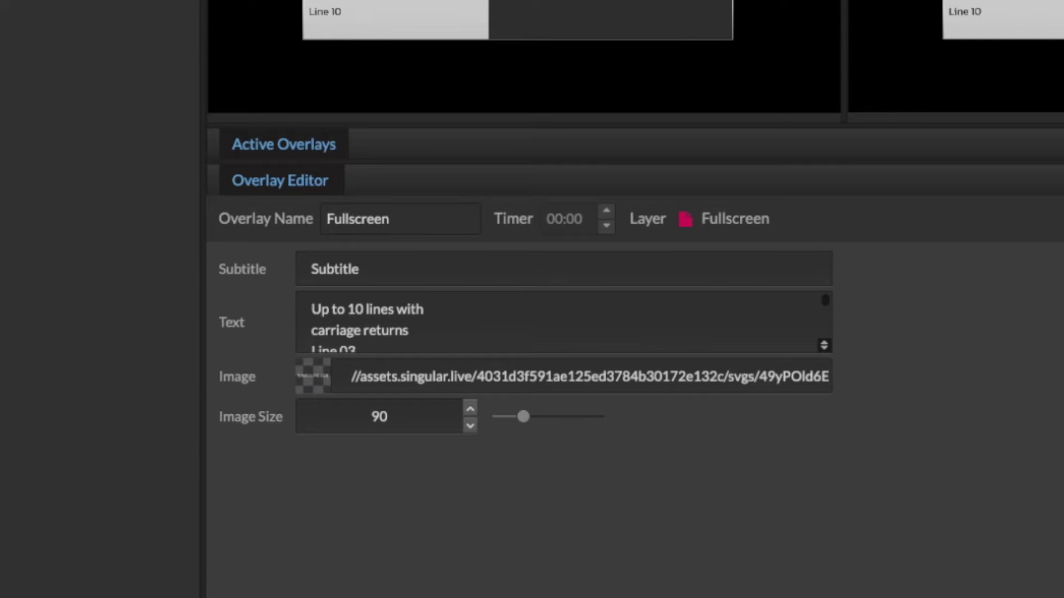
Set the subtitle to 'Singular Tutorial', body text to 'Line one', and image size to 177
click(334, 269)
text(Singular Tu)
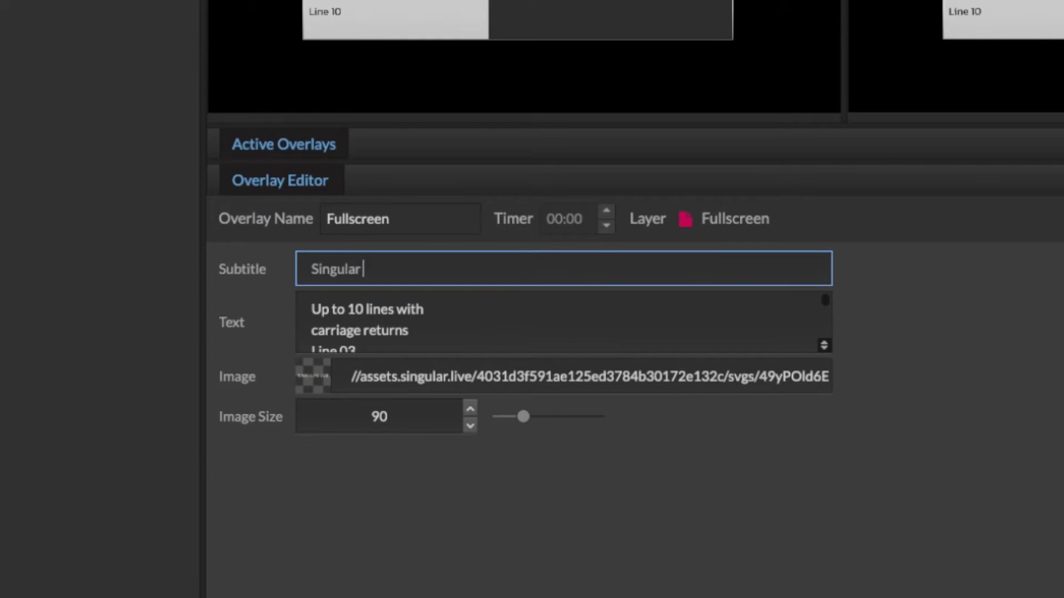
text(torial)
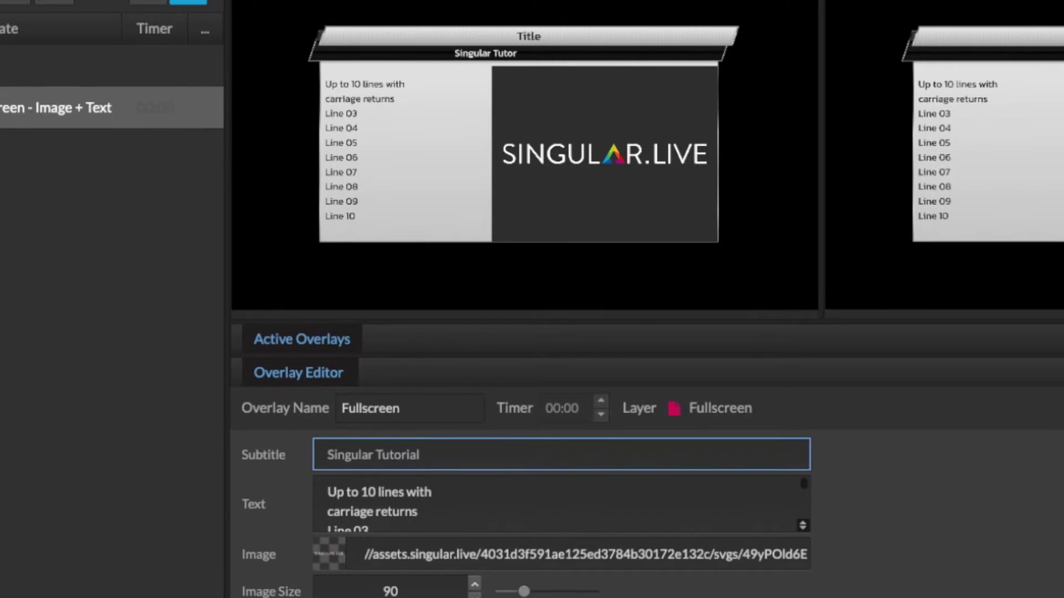
key(Tab)
text(L)
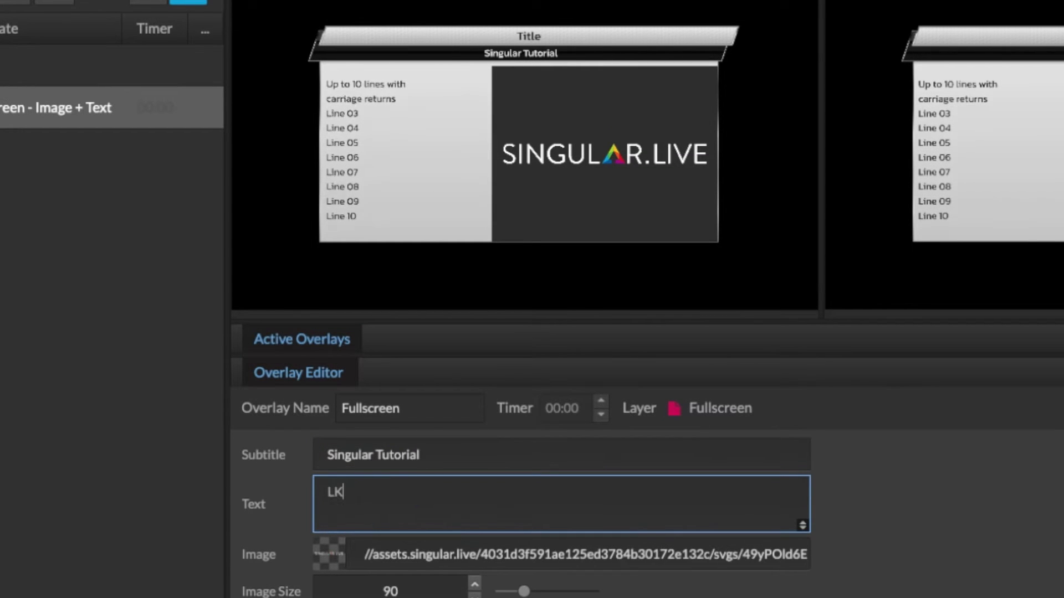
text(ine one)
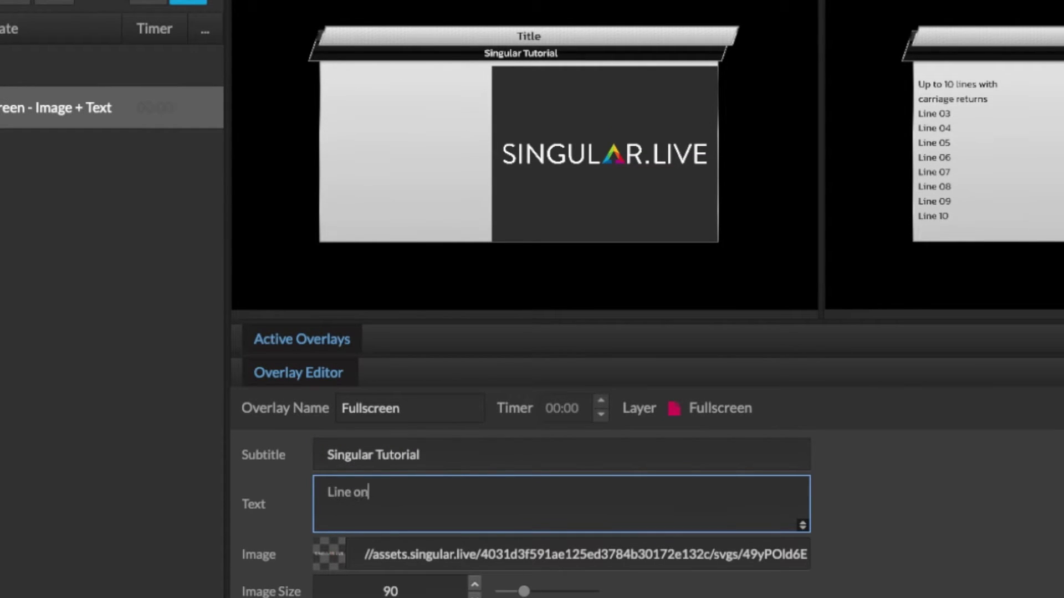
key(Return)
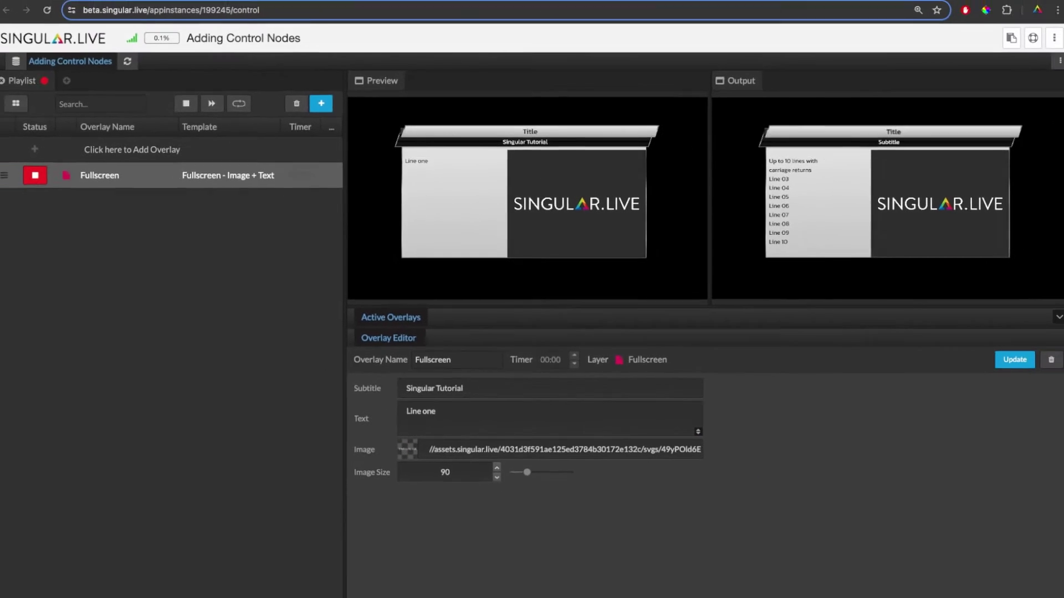
key(Up)
key(Up)
key(Up)
key(Up)
key(Up)
key(Up)
key(Up)
key(Up)
key(Up)
key(Up)
key(Up)
key(Up)
key(Up)
key(Up)
key(Up)
key(Up)
key(Up)
key(Up)
key(Up)
key(Up)
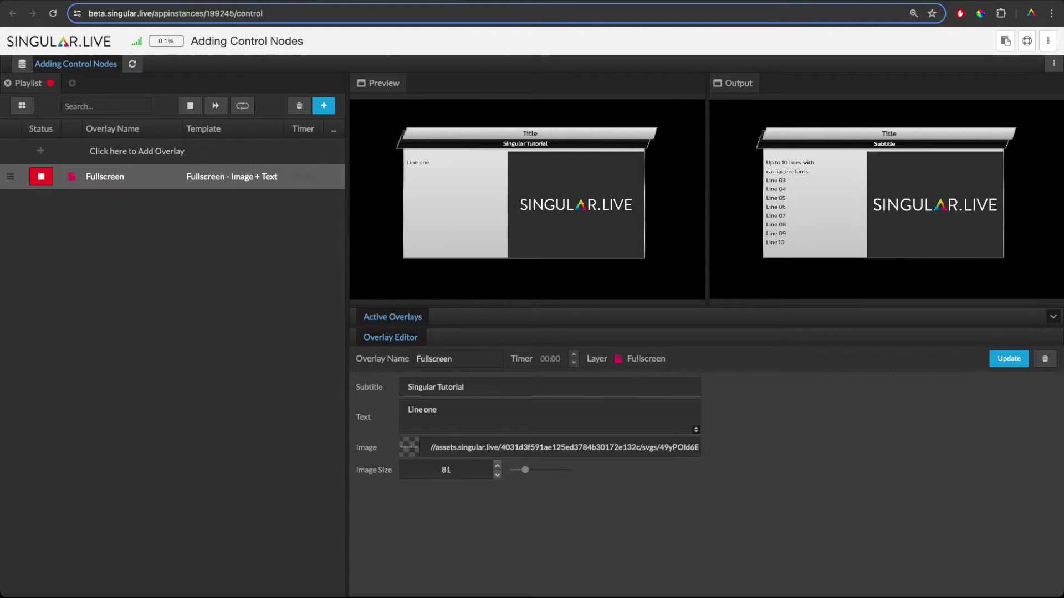
key(Up)
key(Up)
key(Up)
key(Up)
key(Up)
key(Up)
key(Up)
key(Up)
key(Up)
key(Up)
key(Up)
key(Up)
key(Up)
key(Up)
key(Up)
key(Up)
key(Up)
key(Up)
key(Up)
key(Up)
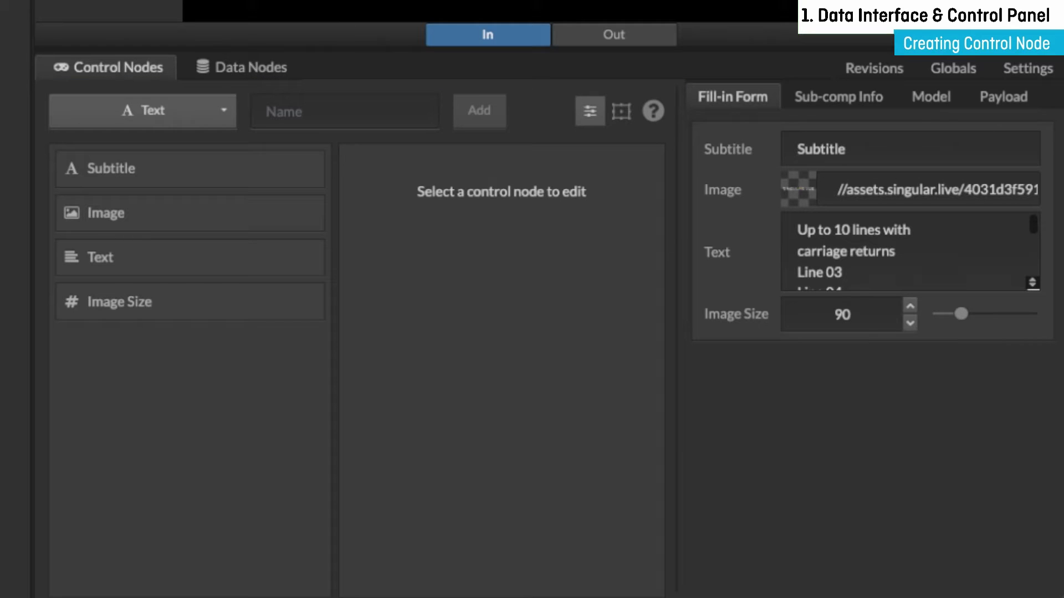
Create a Text-type control node called 'Title' and drag it above the other nodes
click(227, 114)
click(166, 183)
click(342, 125)
text(Title)
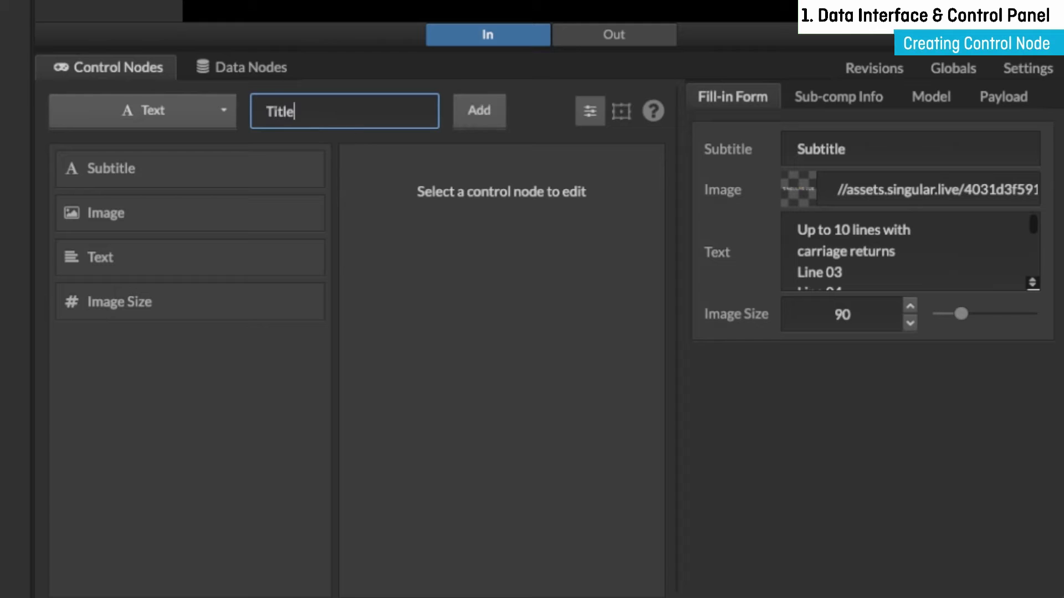
key(Return)
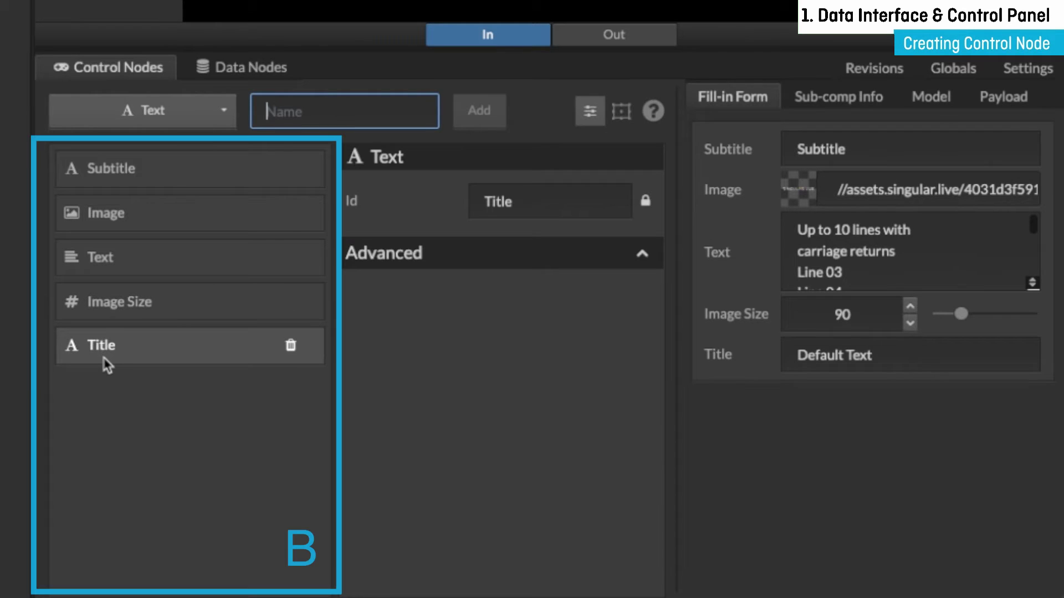
drag(106, 365, 131, 169)
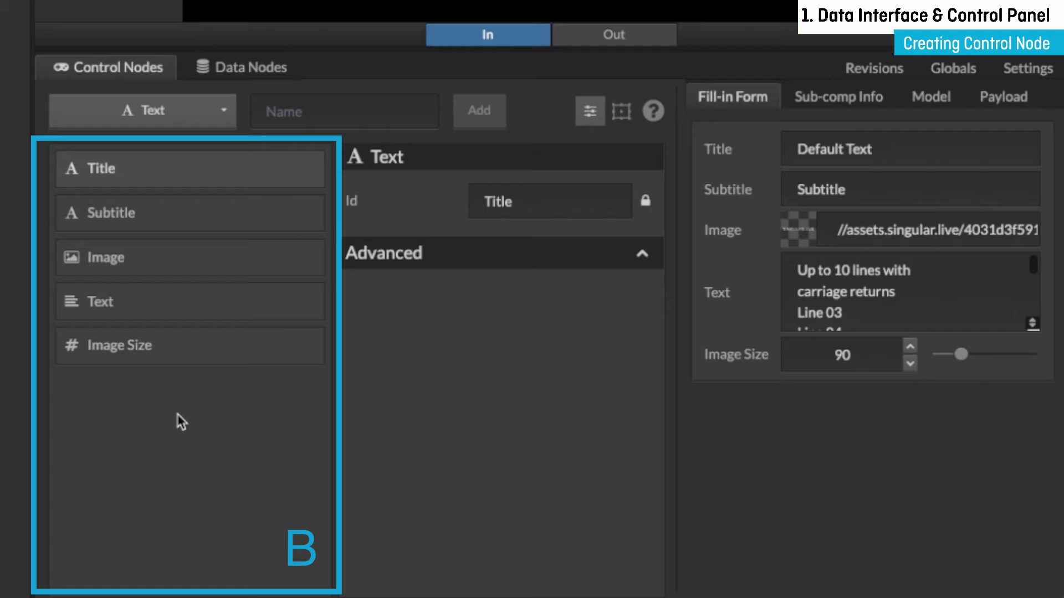
click(175, 99)
Keep the node type as Text and change the node's Id from 'Title' to 'Title Text'
click(161, 114)
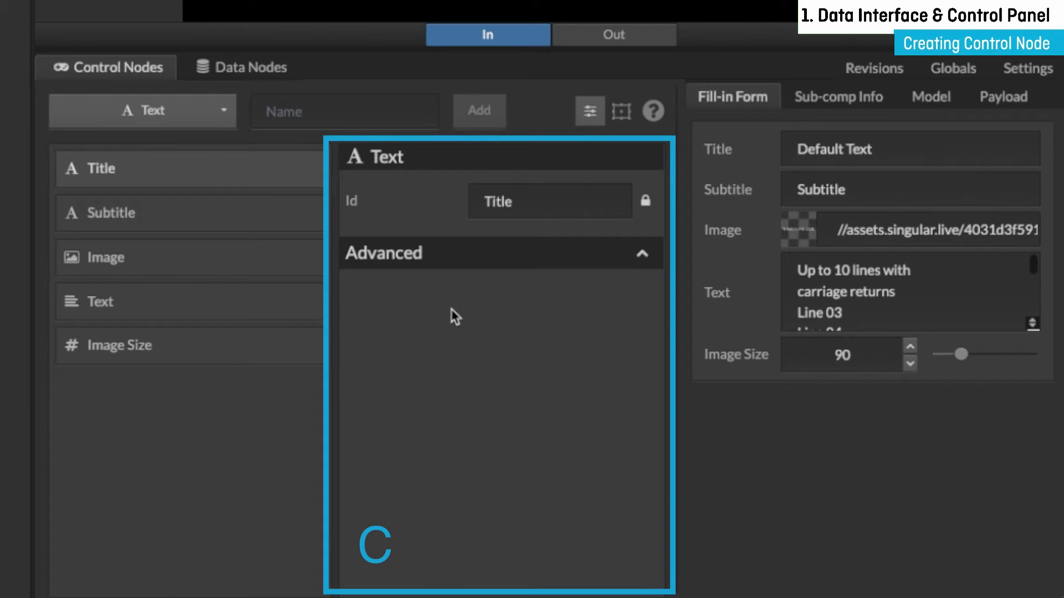
double_click(487, 201)
key(End)
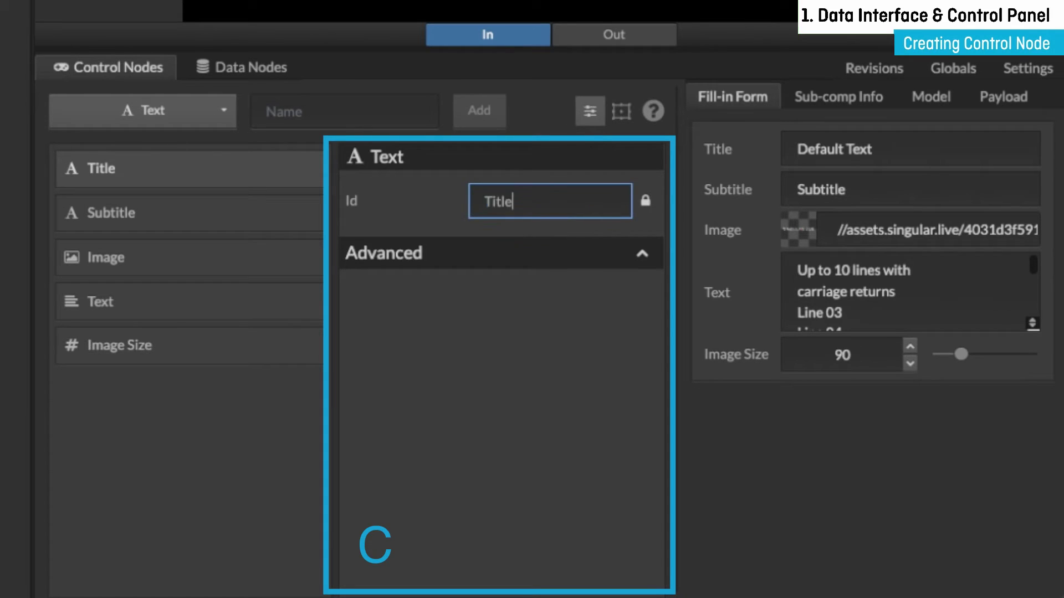
text(Text)
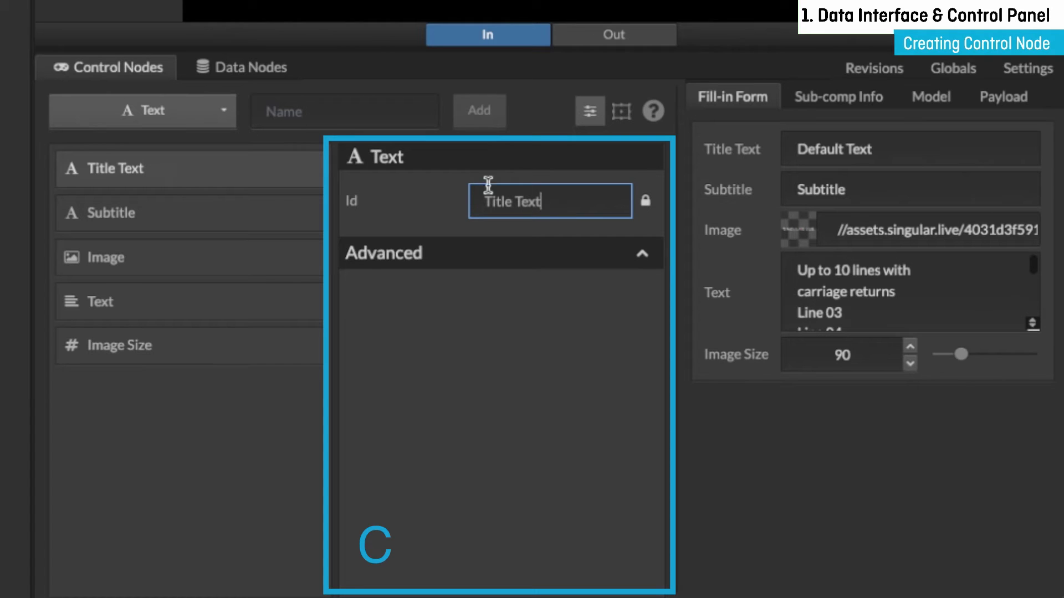
click(431, 226)
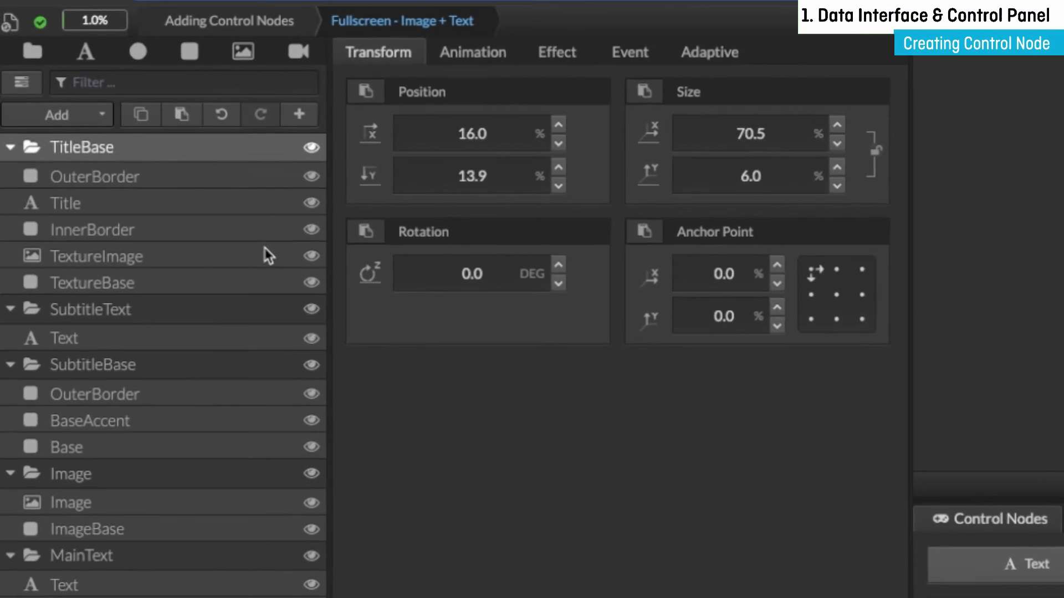
Select the Title layer and link its text field to the Title Text control node
click(211, 208)
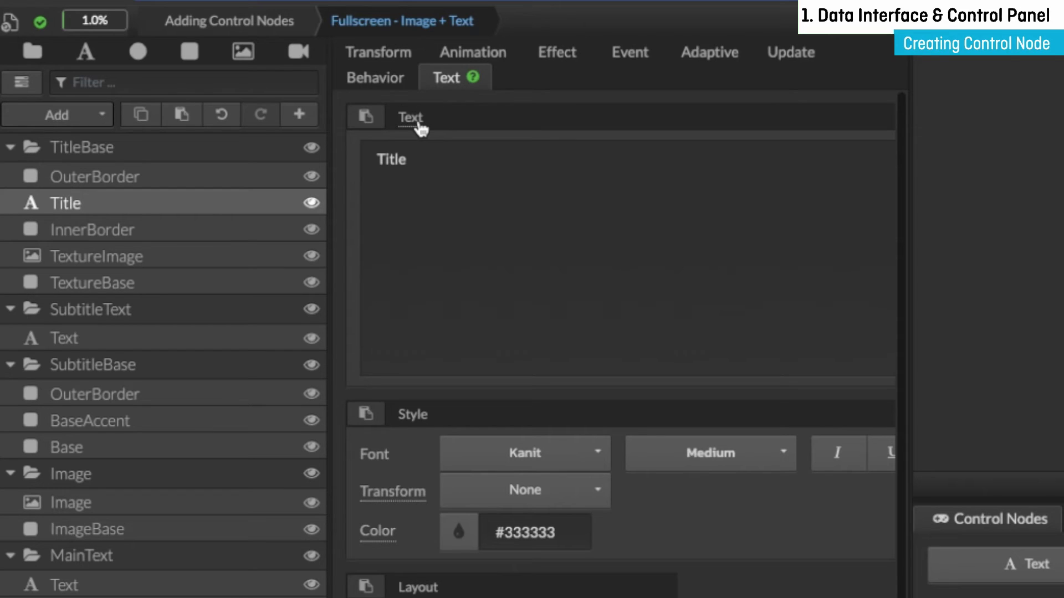
click(419, 124)
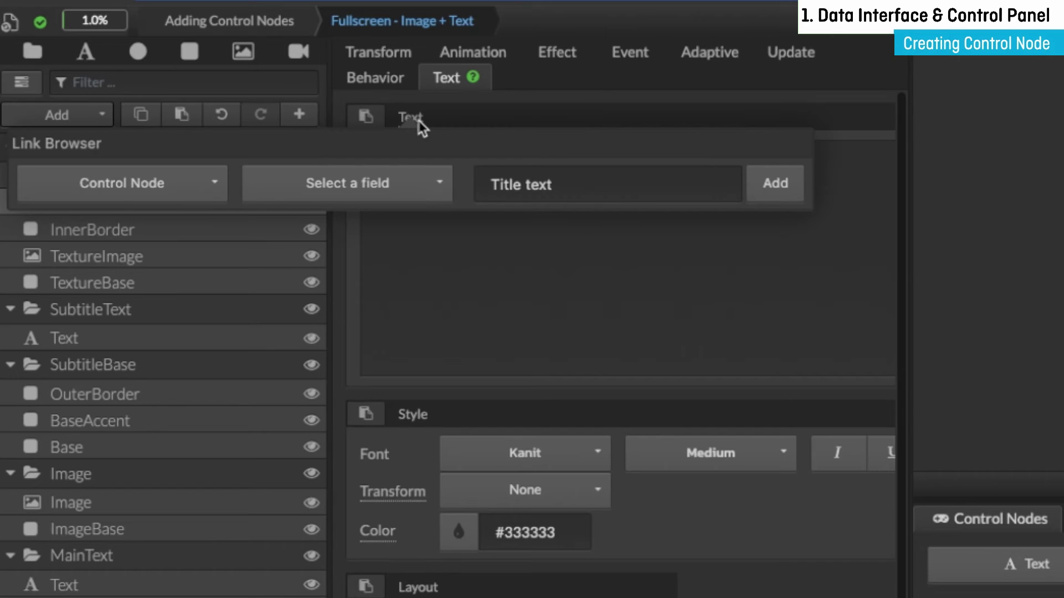
click(403, 185)
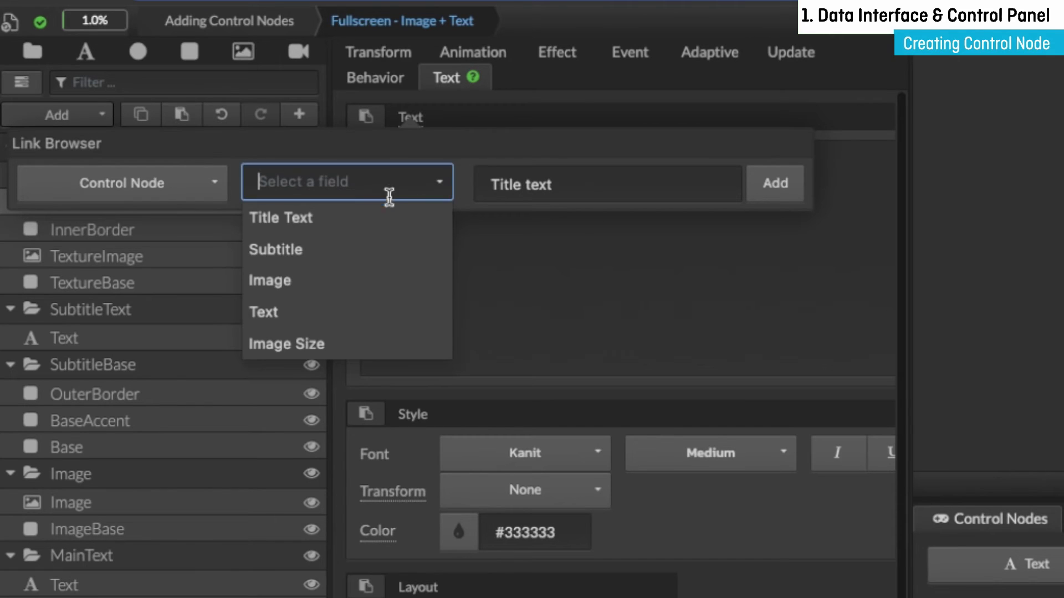
click(384, 224)
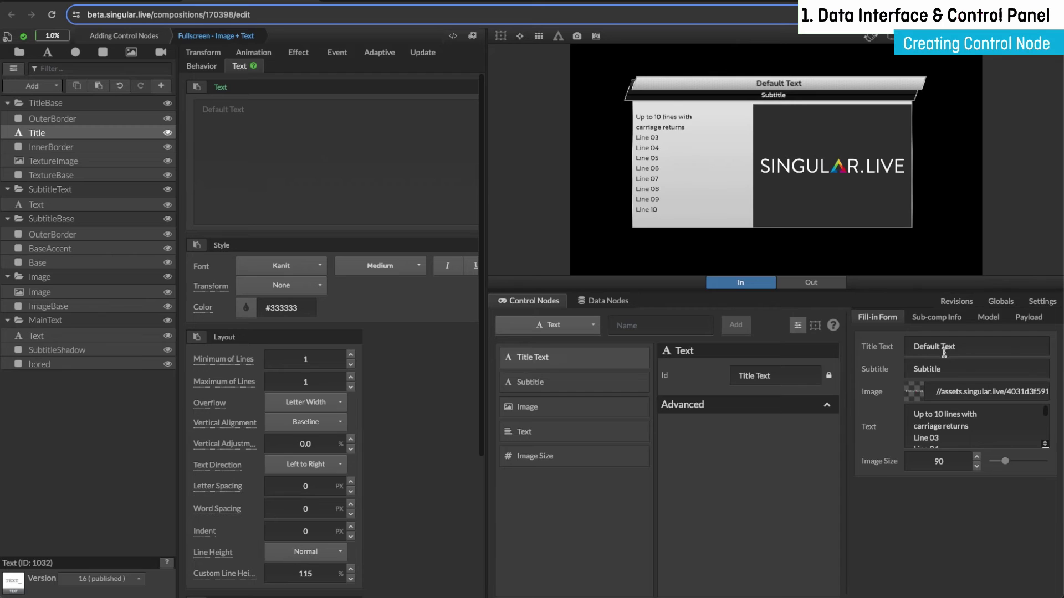
Replace Default Text with 'This is a title', then delete the Title Text control node
click(944, 347)
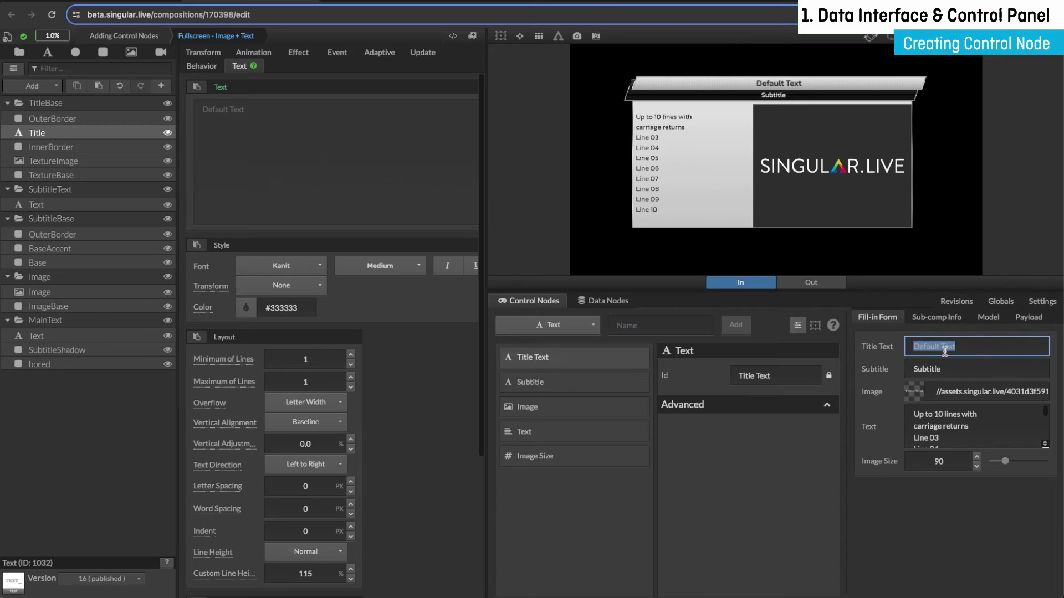
text(This is a tit)
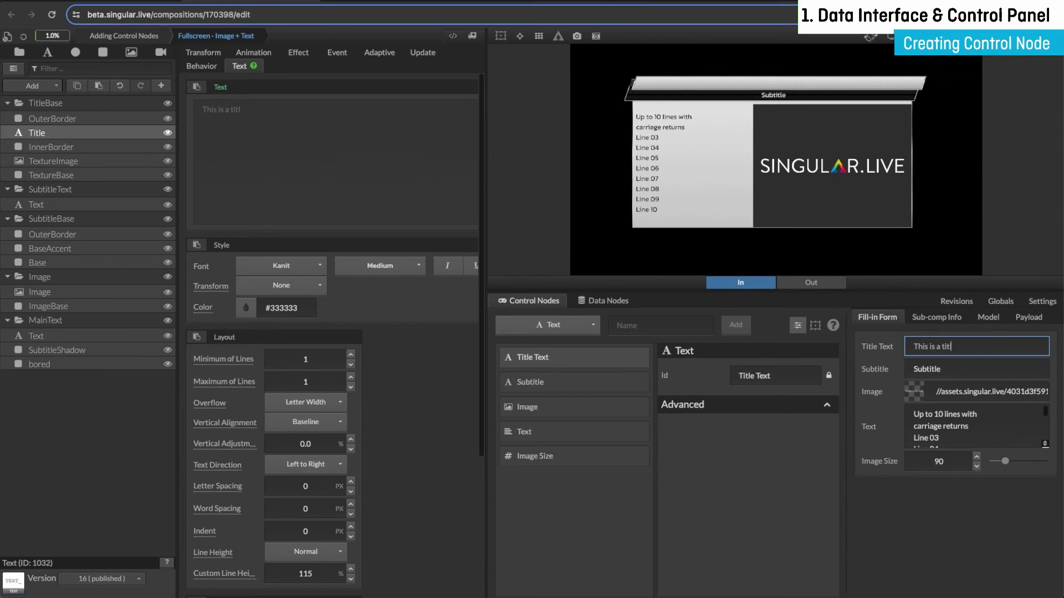
text(le)
click(908, 514)
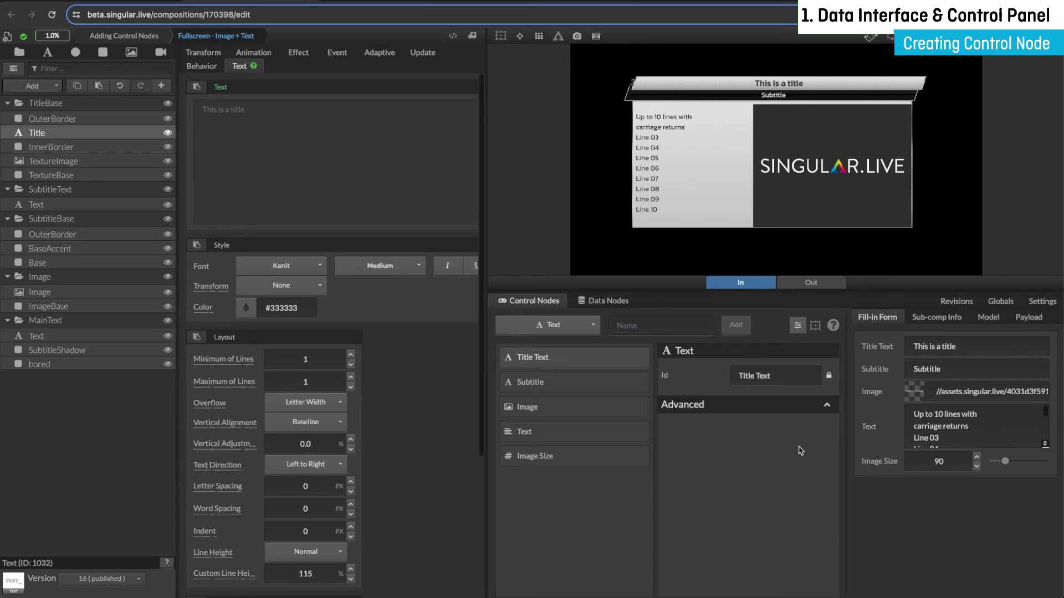
click(631, 359)
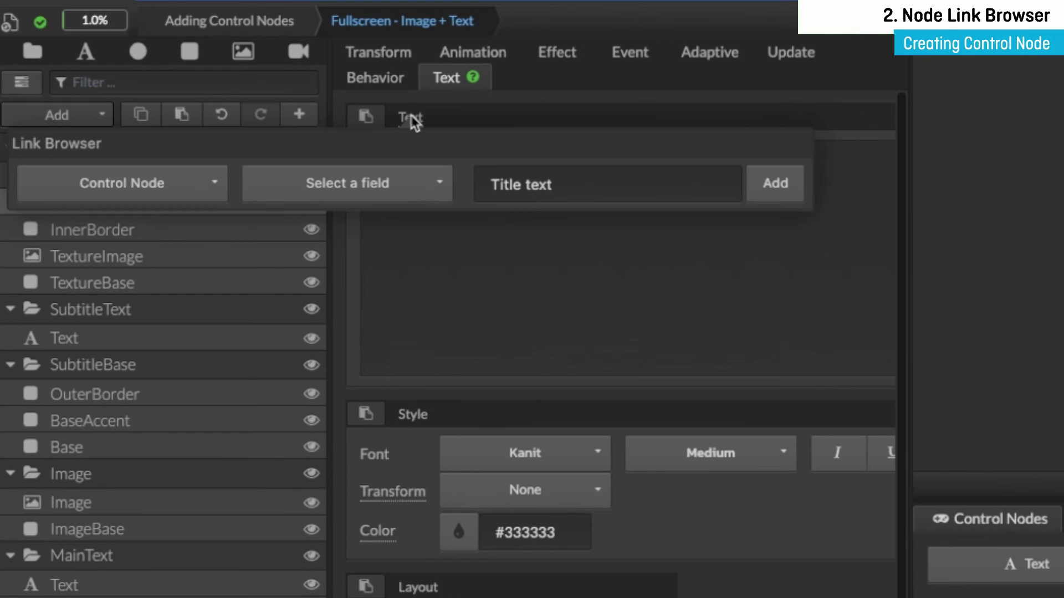
Create a new control node named 'Title Text' linked to the title text
click(572, 184)
key(ctrl+a)
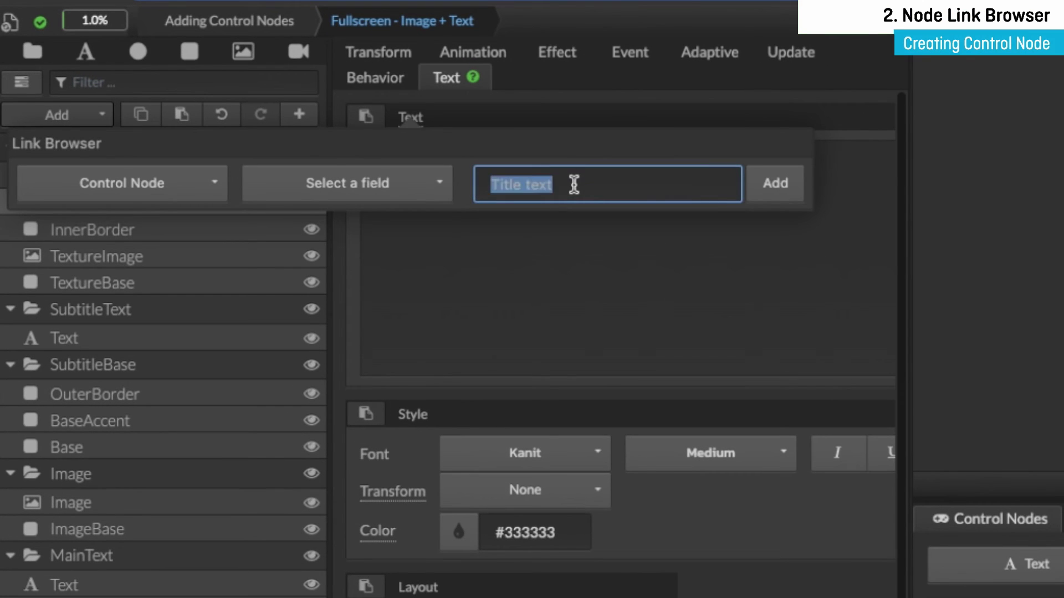
text(Title Text)
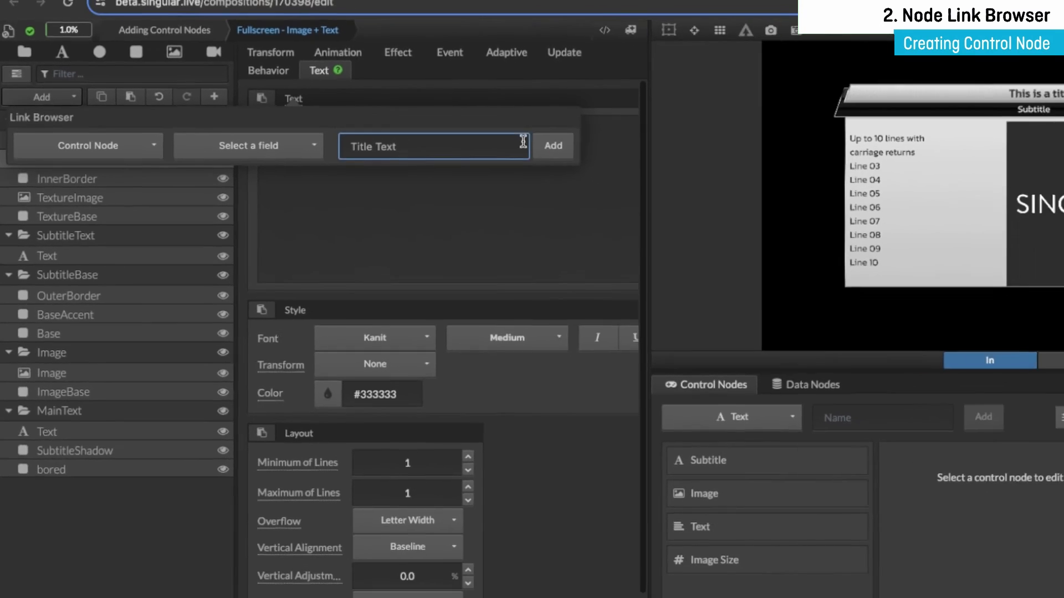
click(553, 146)
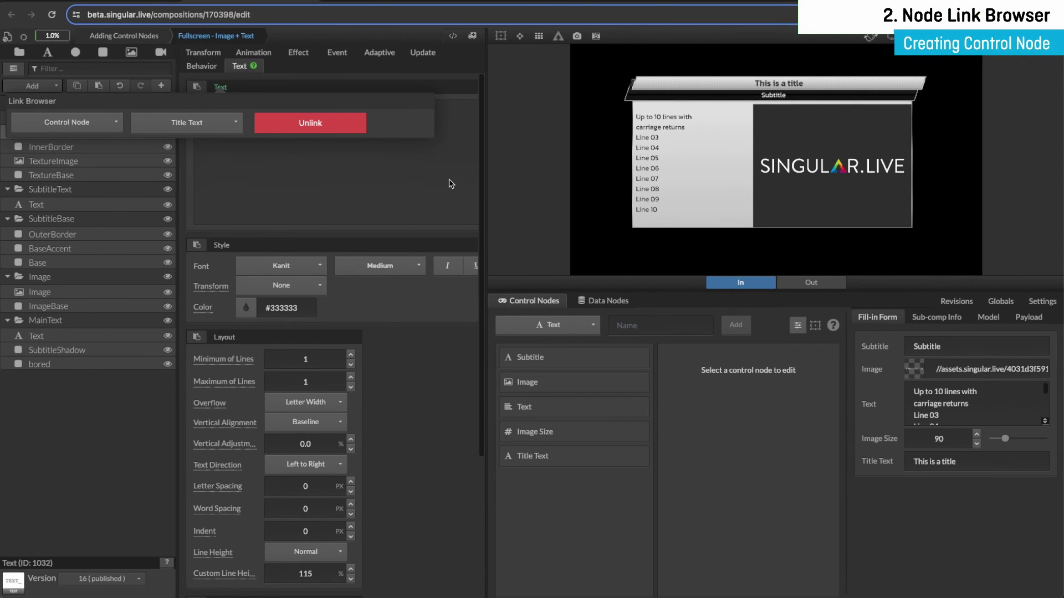
click(447, 87)
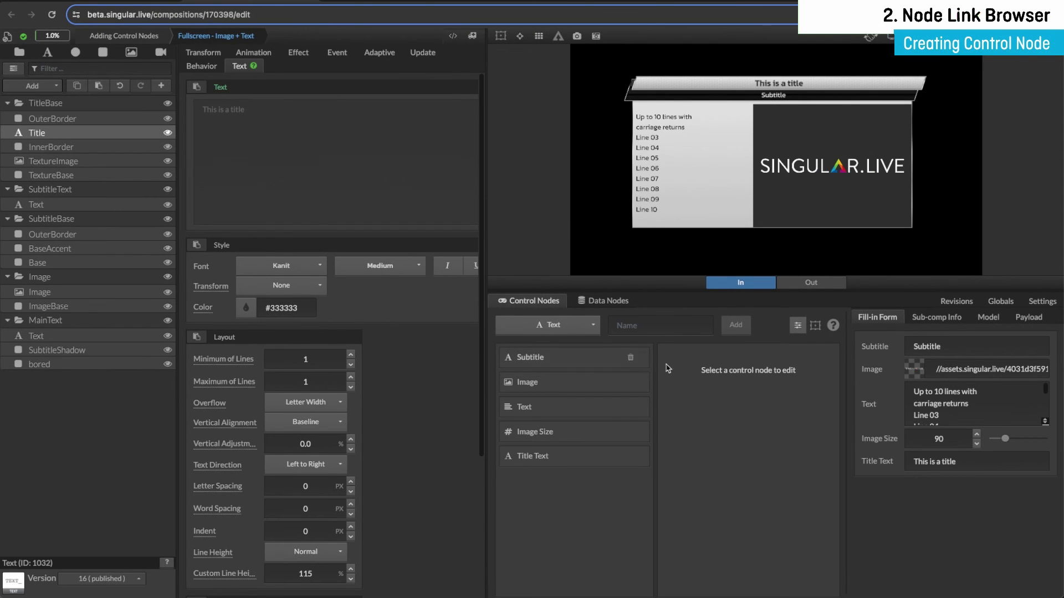
Move Title Text to the top of Control Nodes and set its value to 'Yayaa!'
click(574, 457)
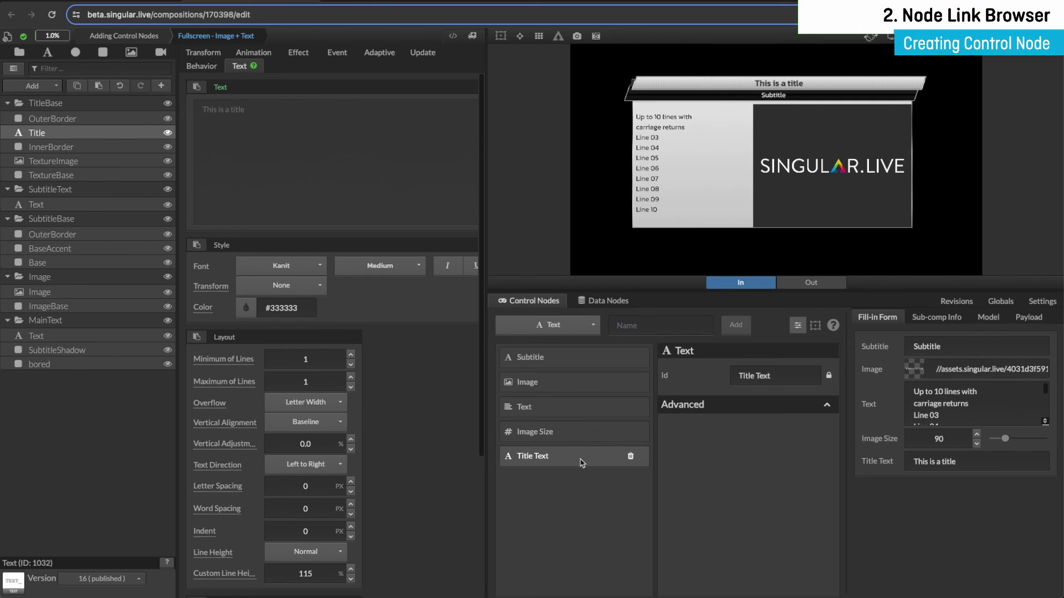
drag(582, 458, 581, 359)
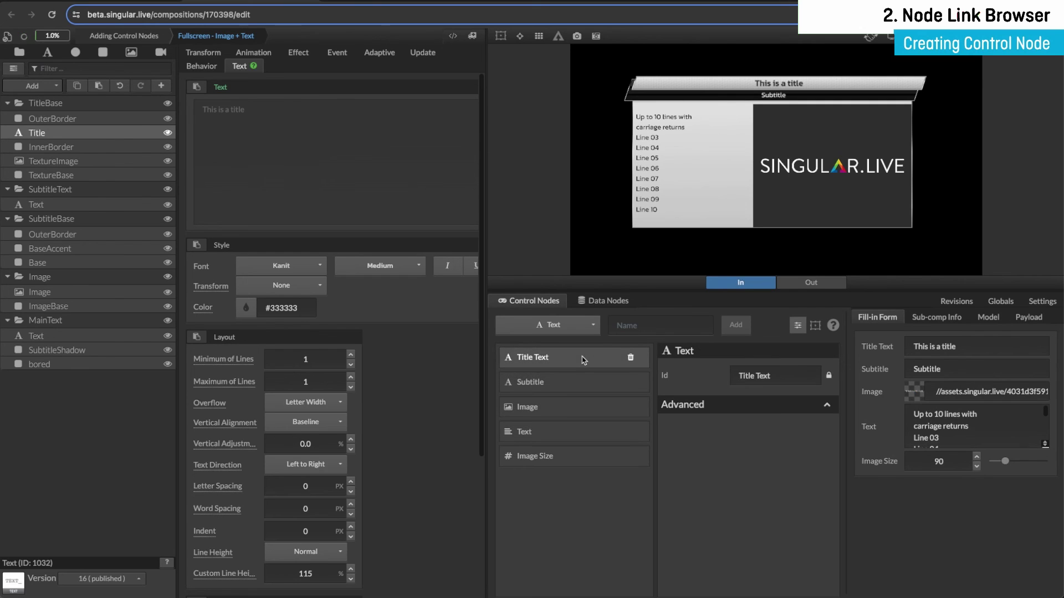
click(1029, 350)
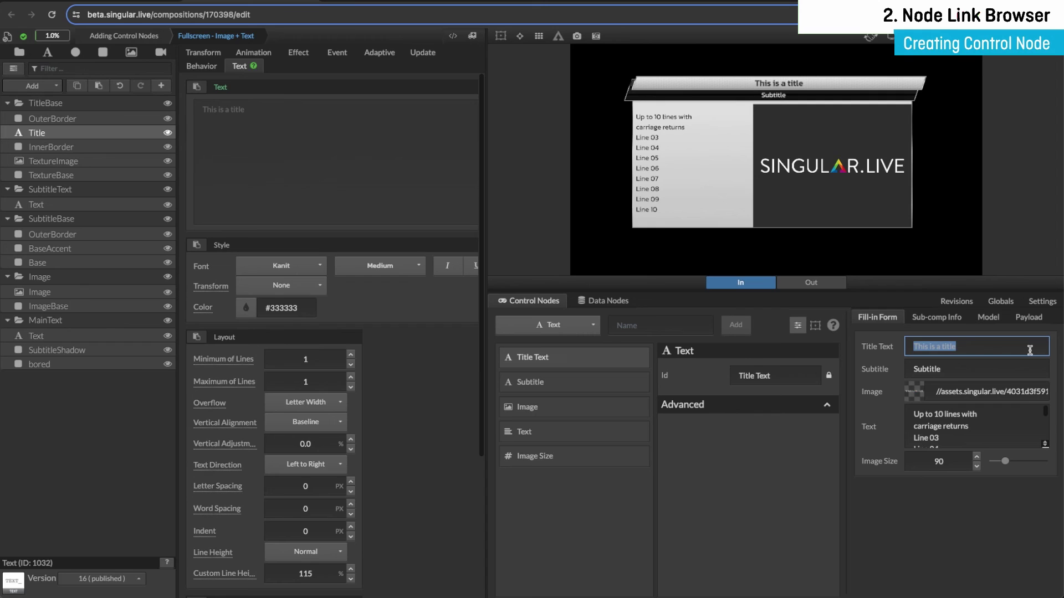
text(Yayaa!)
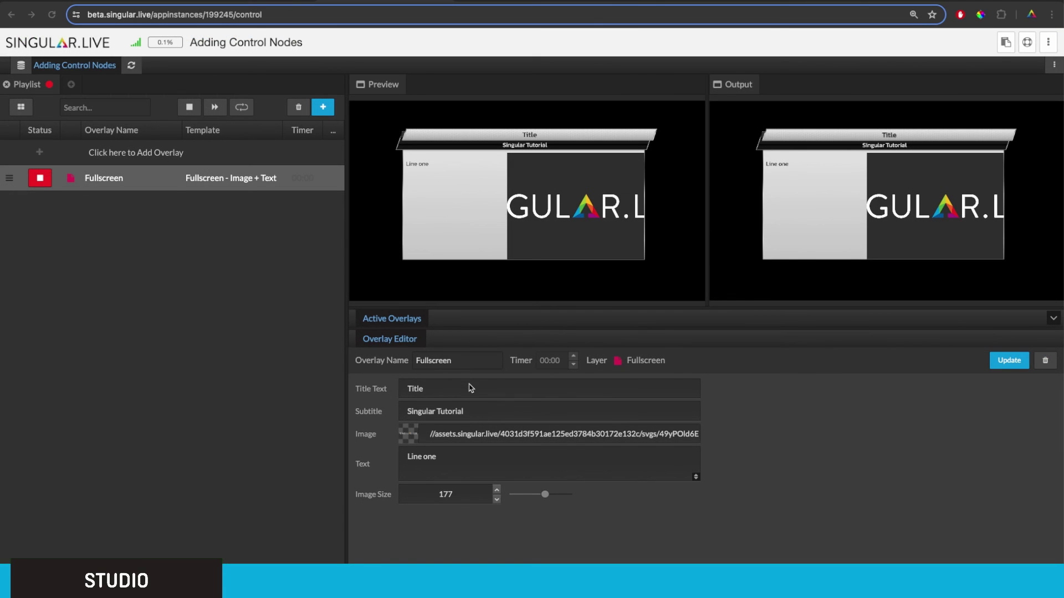
Replace the Title Text value with 'Thanks for watching!' and push it to Output
double_click(468, 389)
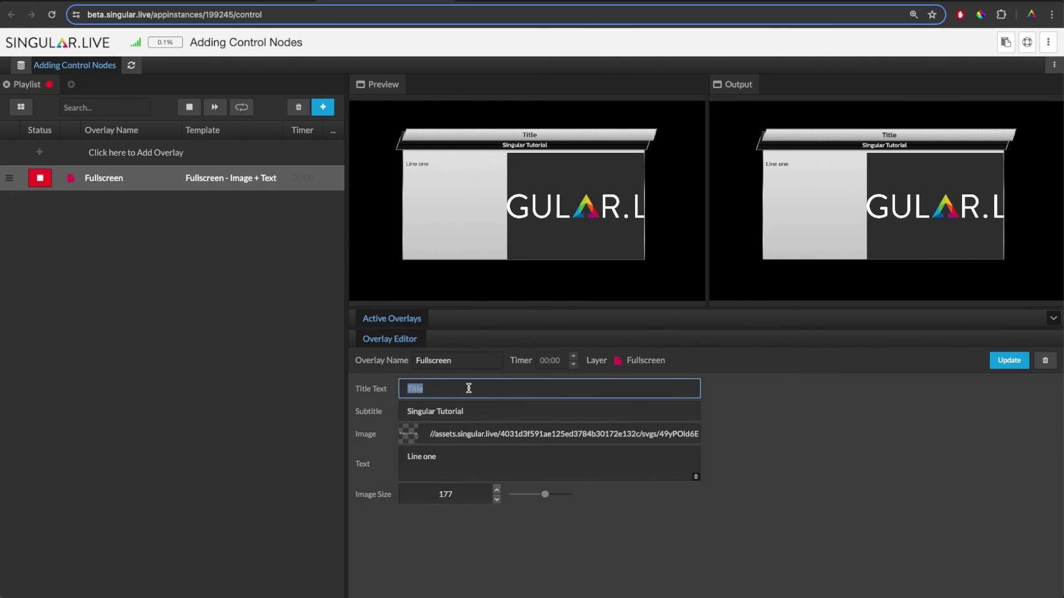
text(Thanks for watching!)
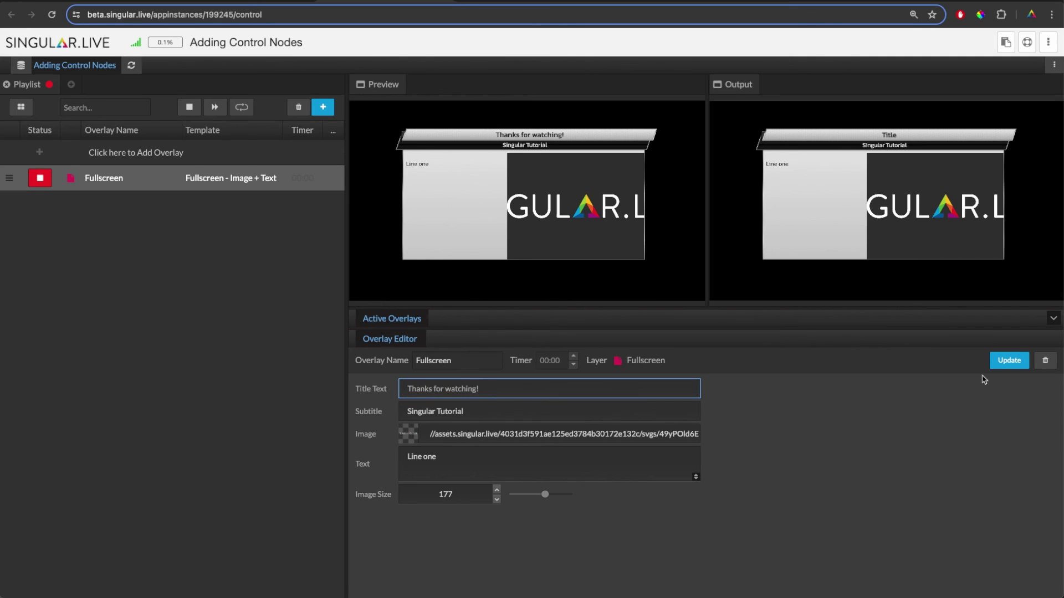
click(1009, 360)
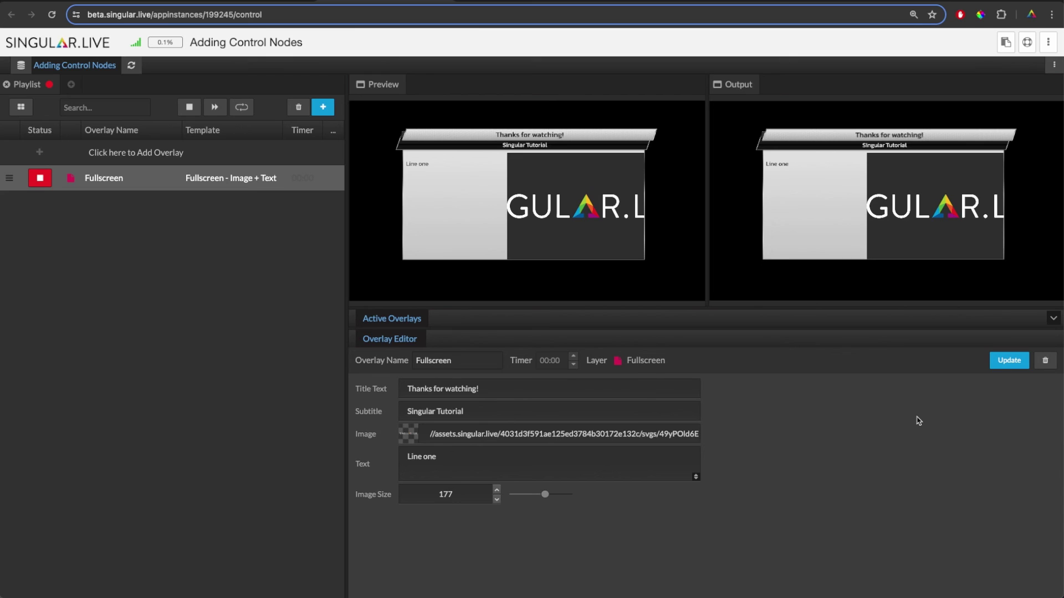